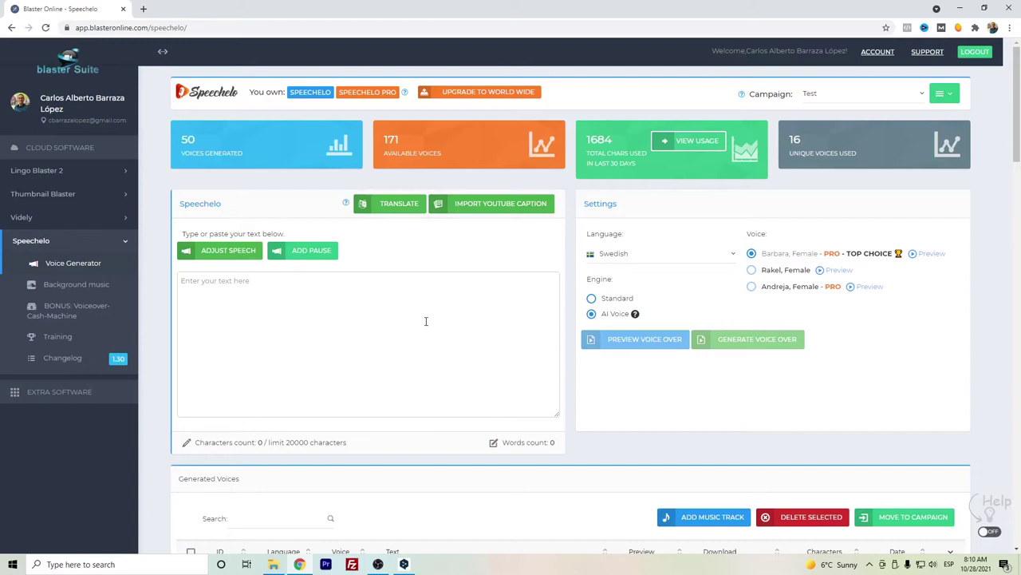
Step: Keep Swedish as the language and toggle the engine to Standard and back to AI Voice
click(638, 255)
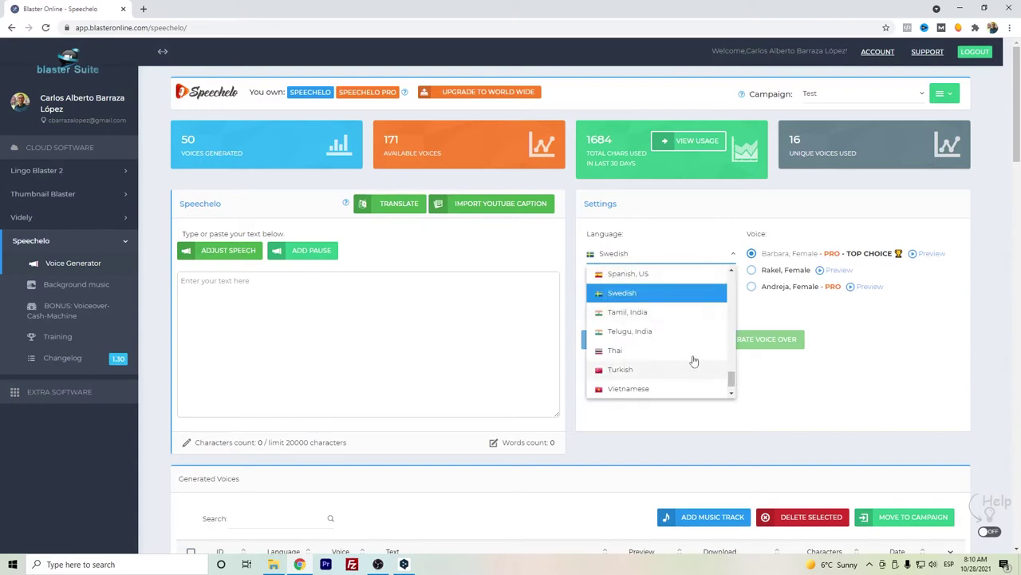
scroll(691, 355, up, 2)
scroll(691, 292, up, 1)
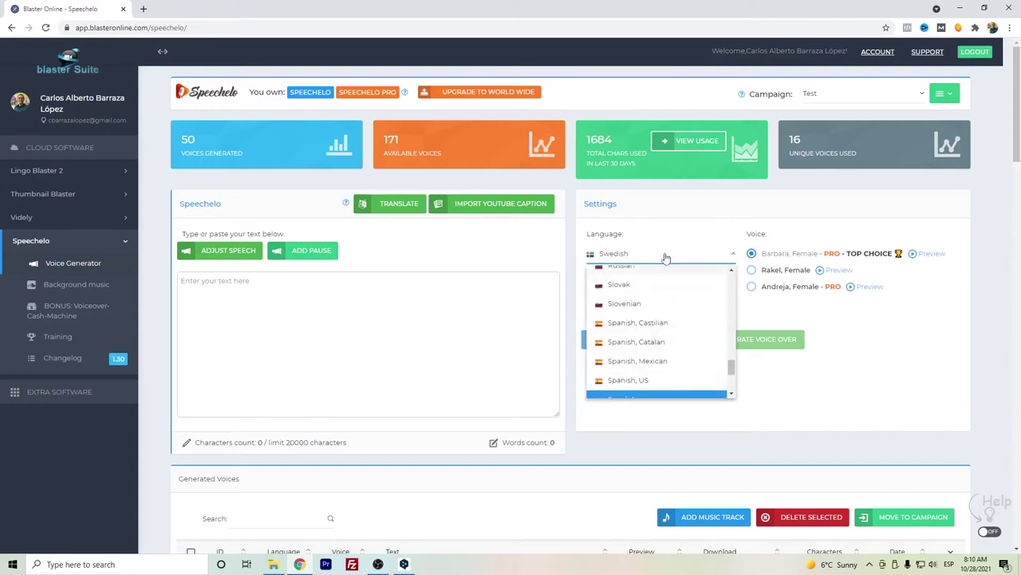
scroll(666, 319, up, 2)
key(Escape)
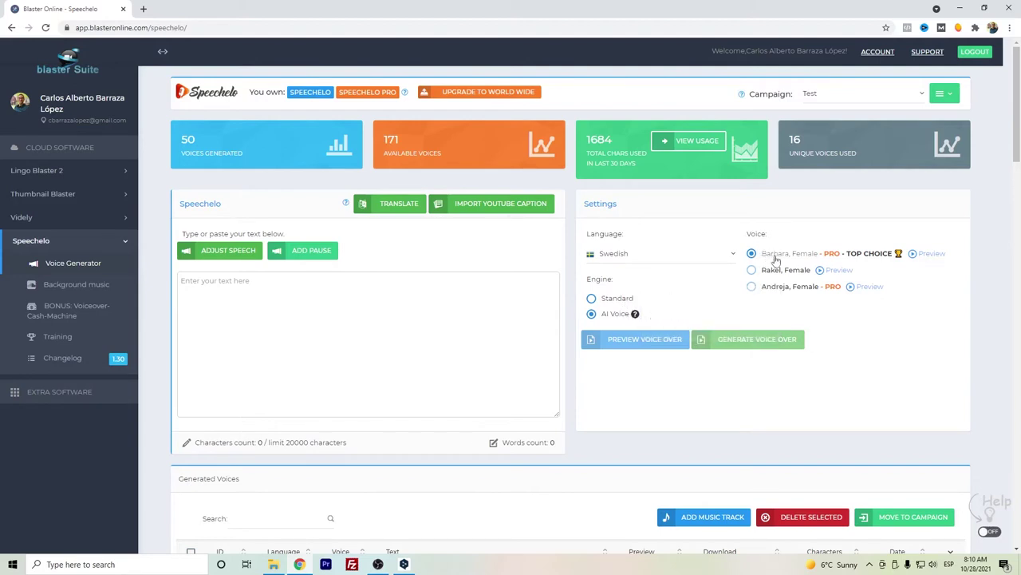
click(618, 300)
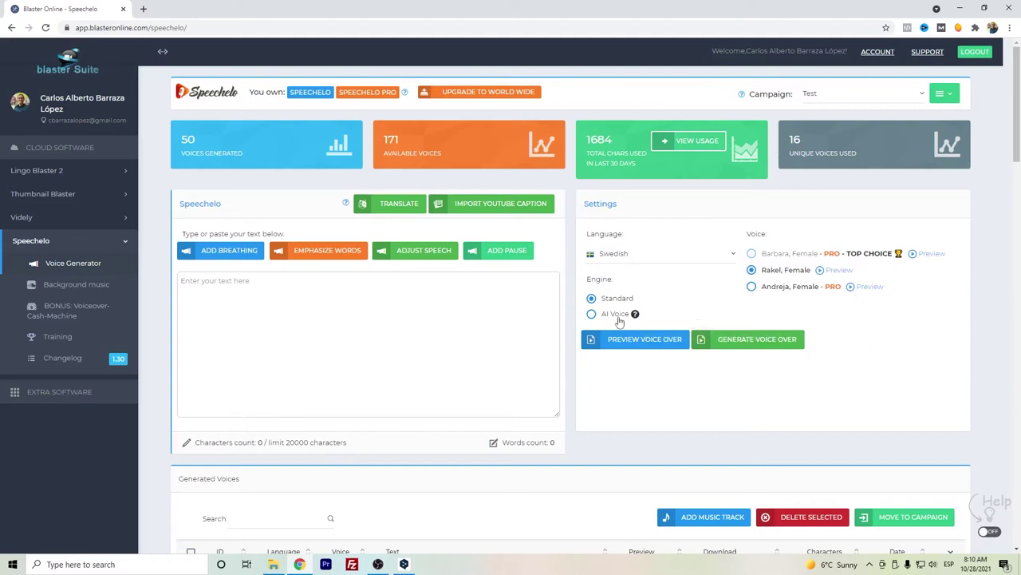
click(620, 314)
Step: Select the Swedish translation of the greeting in the DeepL window
click(407, 561)
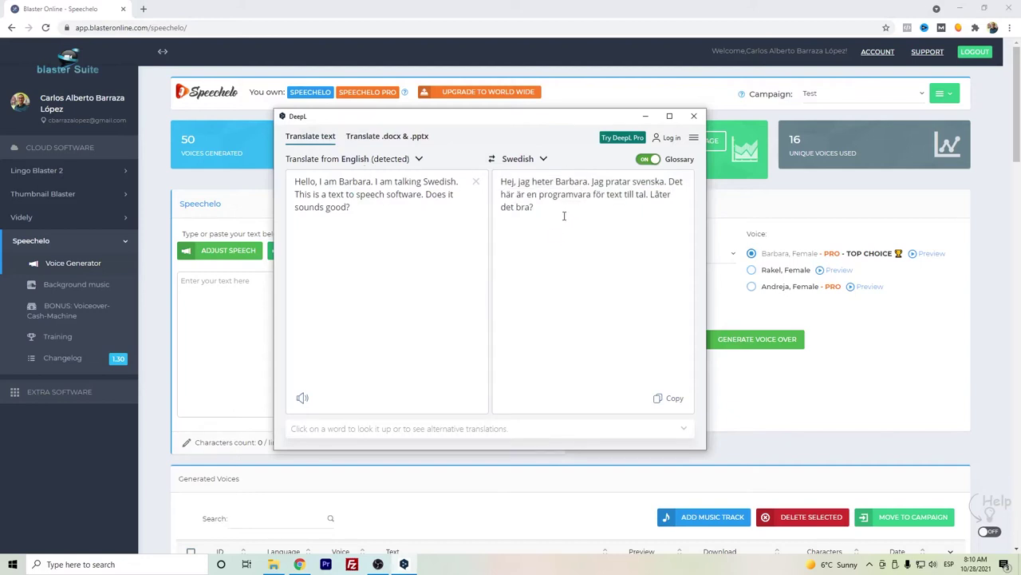
drag(564, 216, 495, 181)
key(ctrl+c)
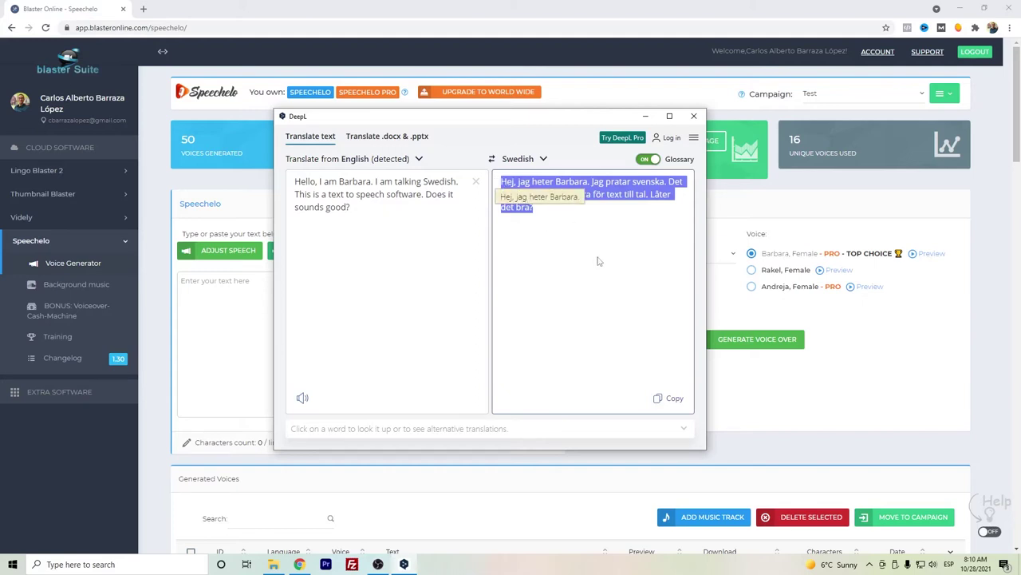
click(565, 221)
Step: Paste the Swedish translation as the script and play Barbara's voice preview of it
click(261, 290)
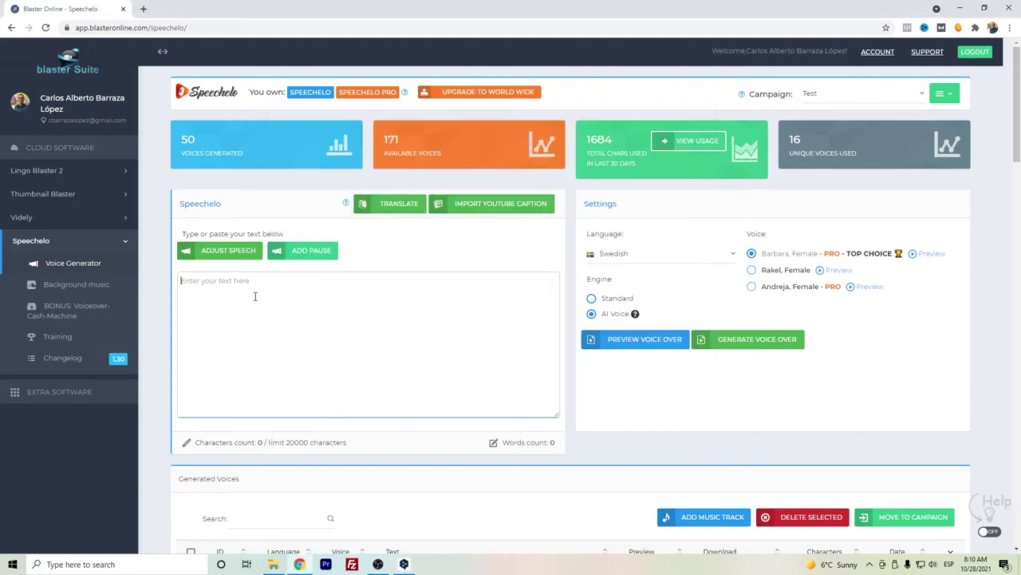
key(ctrl+v)
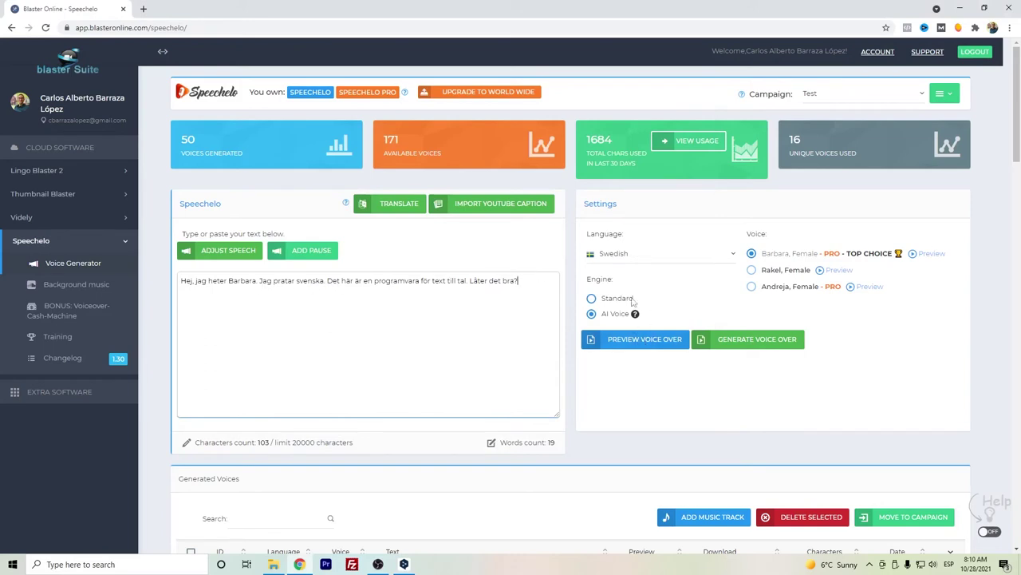
click(630, 342)
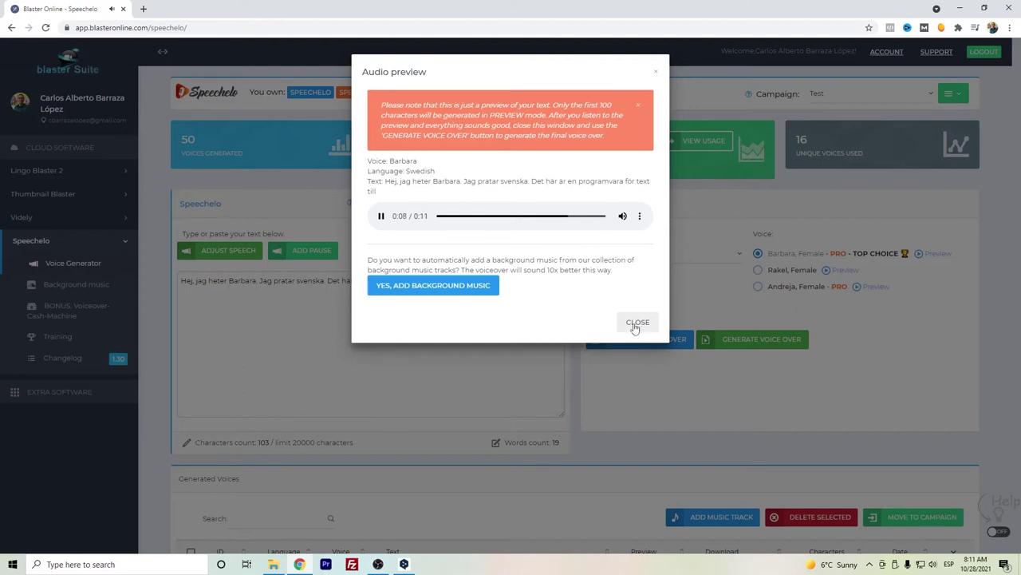
click(636, 323)
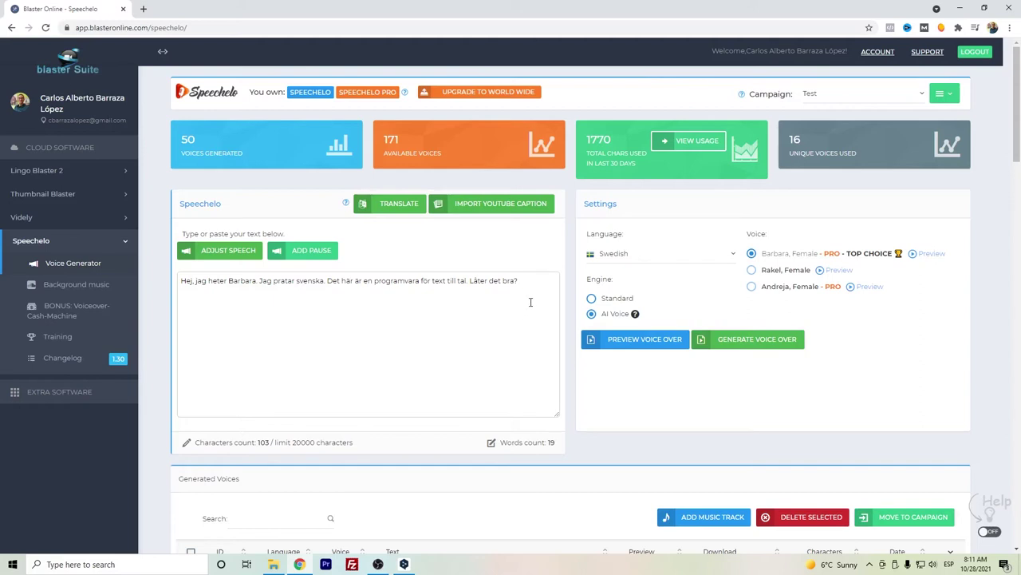
Step: Generate the Swedish Barbara voice-over, confirm it, and find it atop Generated Voices
click(728, 339)
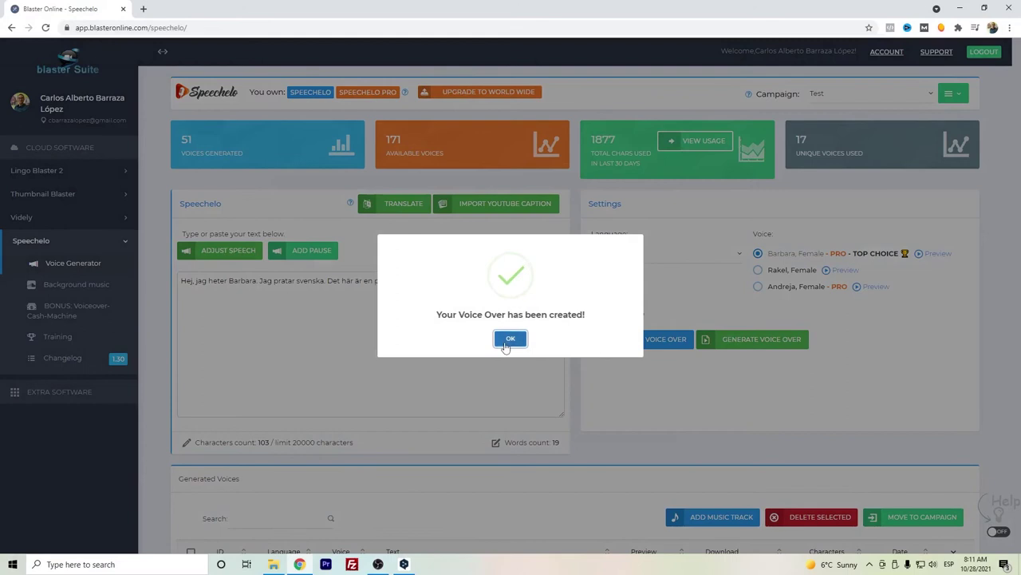
click(506, 338)
scroll(454, 340, down, 2)
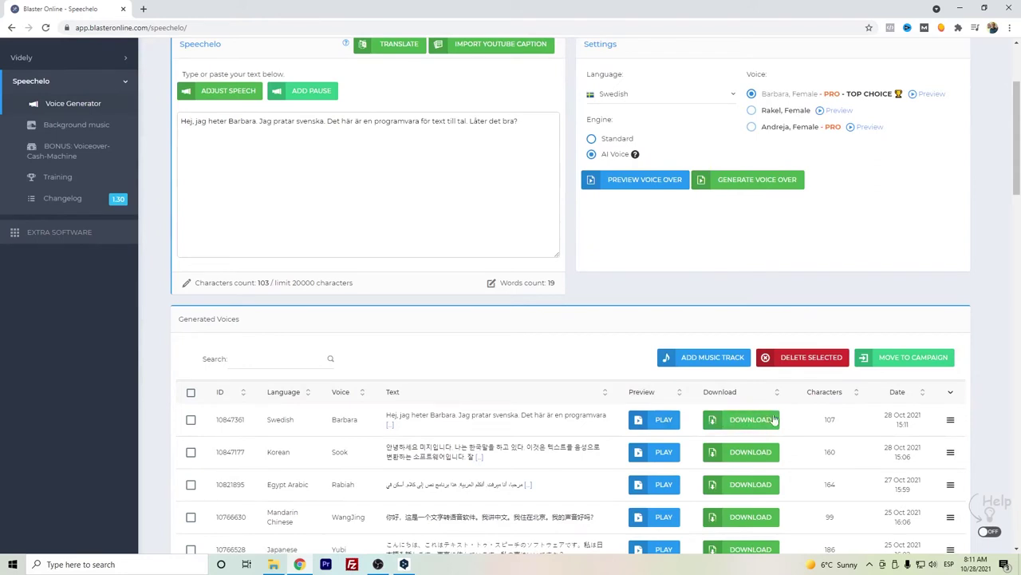
scroll(382, 389, up, 1)
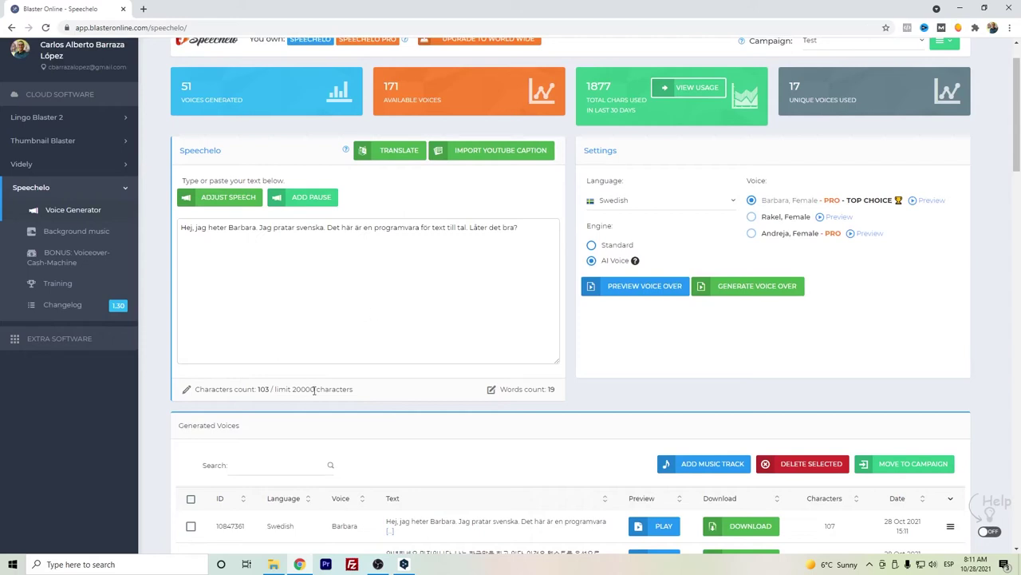
drag(314, 389, 293, 390)
click(375, 302)
scroll(247, 499, down, 1)
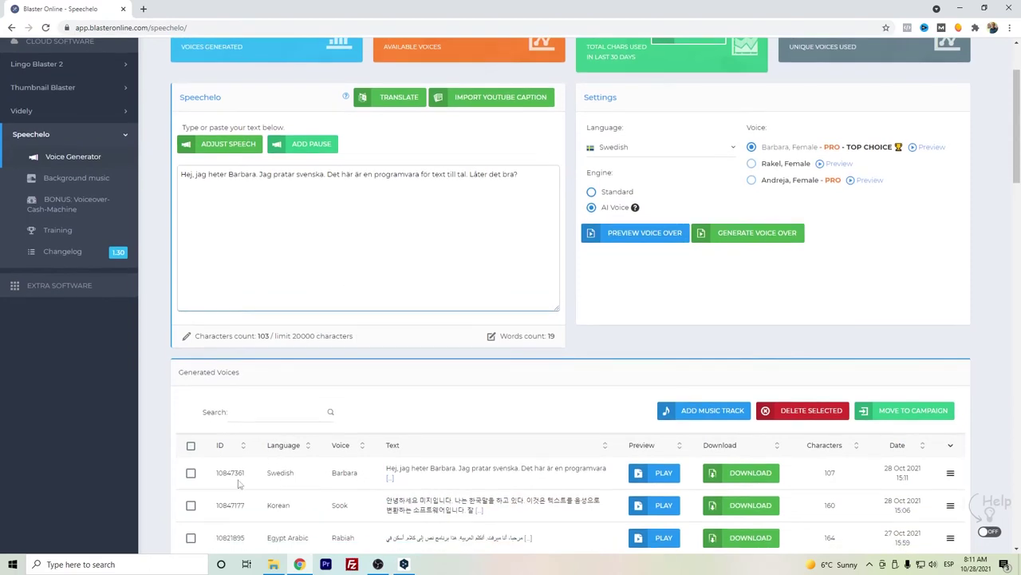
click(191, 473)
click(191, 504)
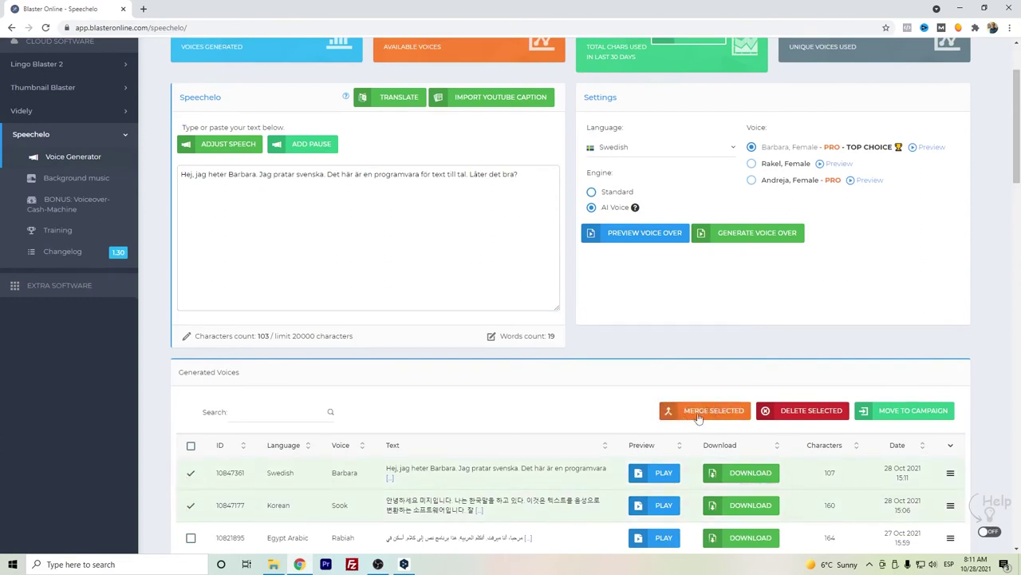
click(191, 505)
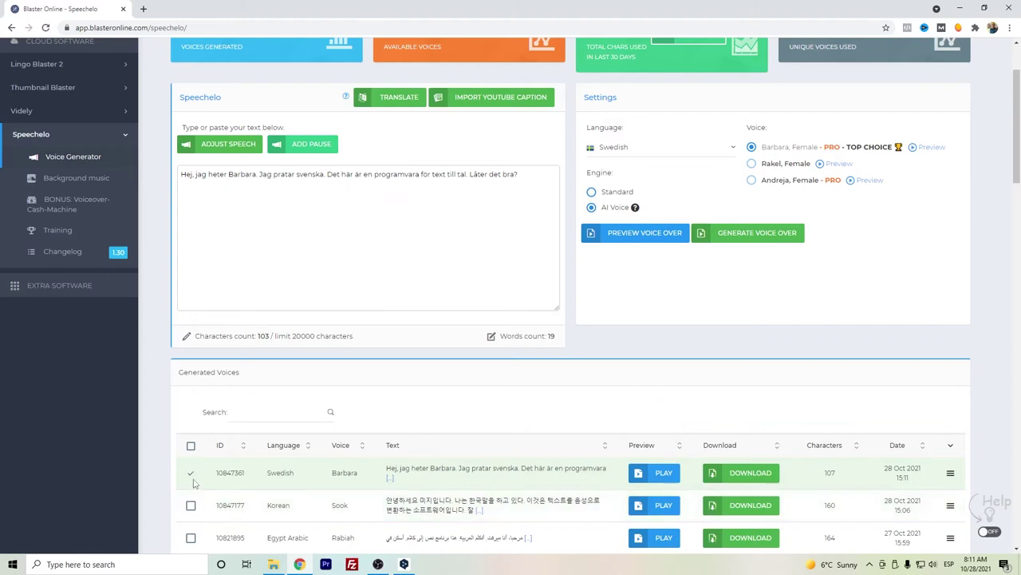
click(190, 473)
scroll(258, 409, up, 2)
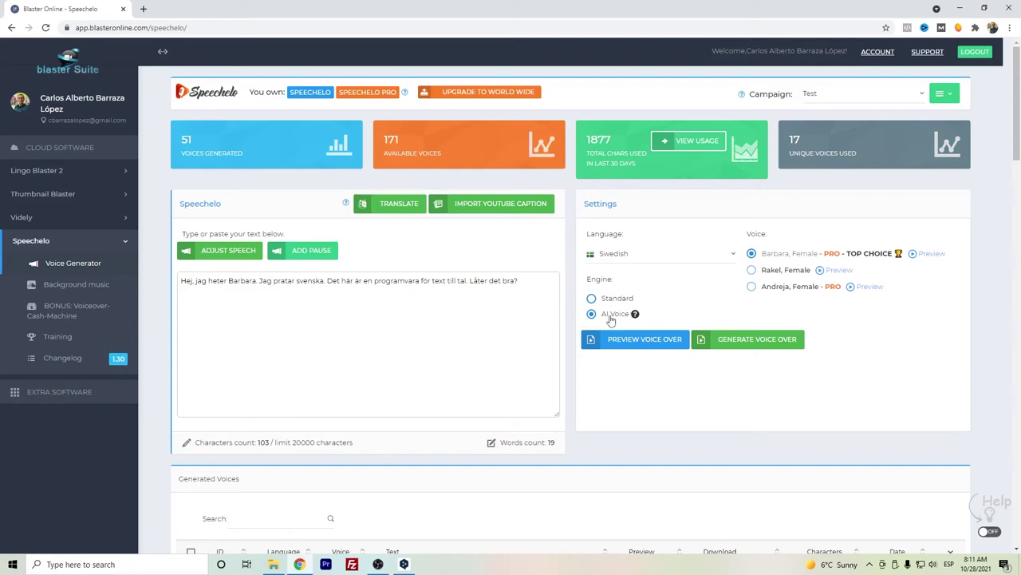
Step: Switch to the Standard engine and preview the Swedish script in Rakel's voice
mouse_move(634, 313)
click(592, 298)
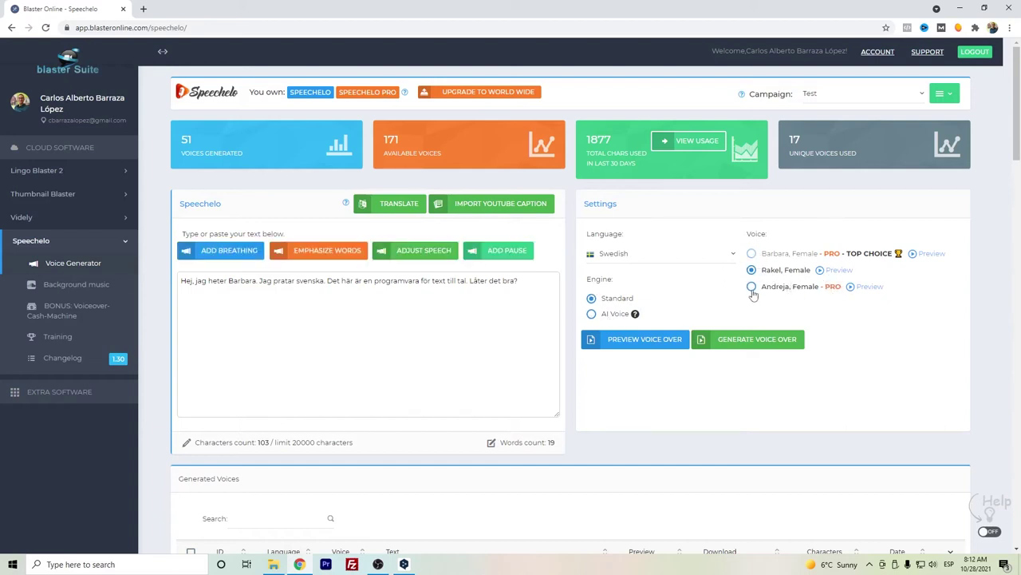
click(620, 341)
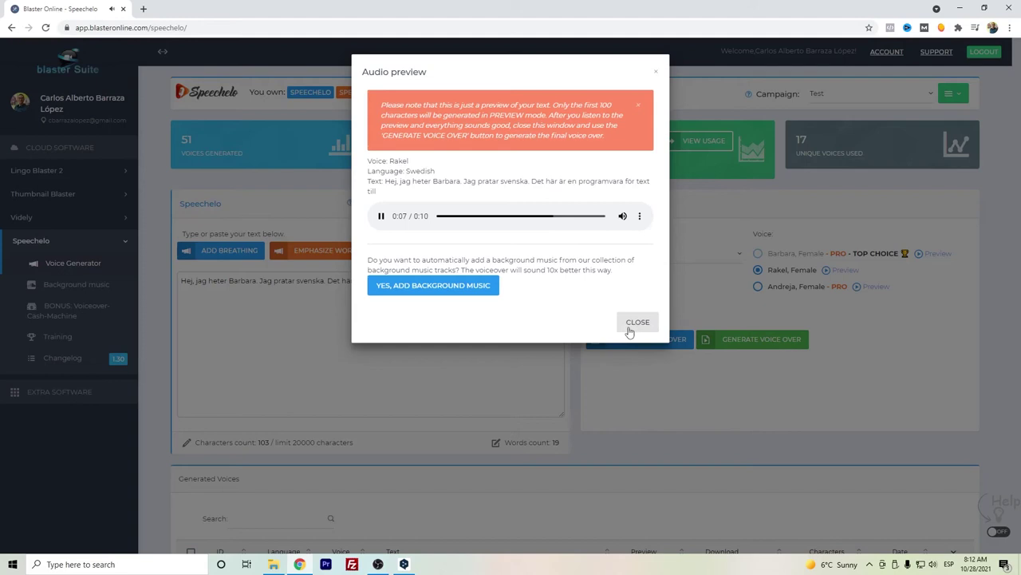
click(632, 325)
click(535, 287)
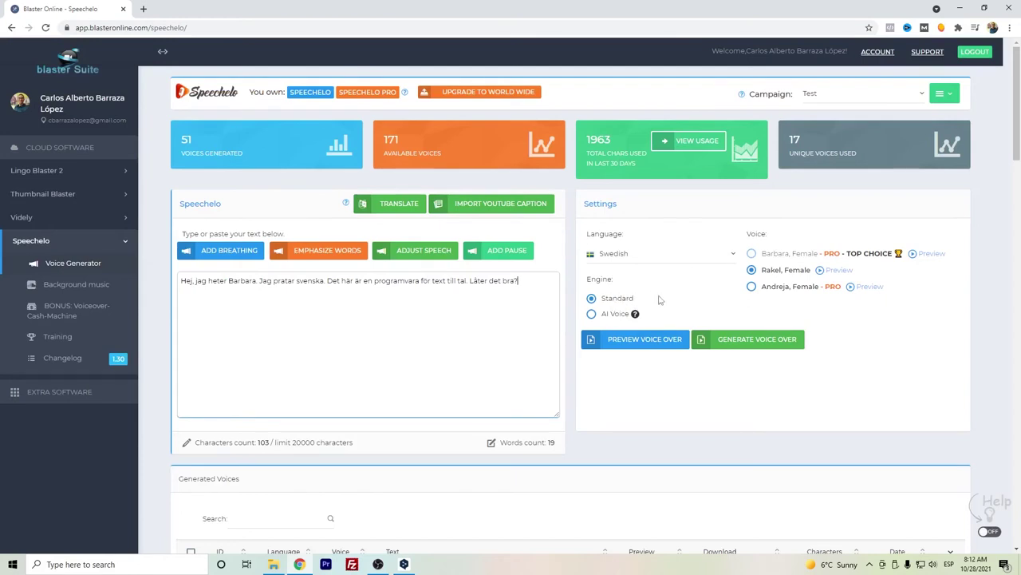
click(592, 315)
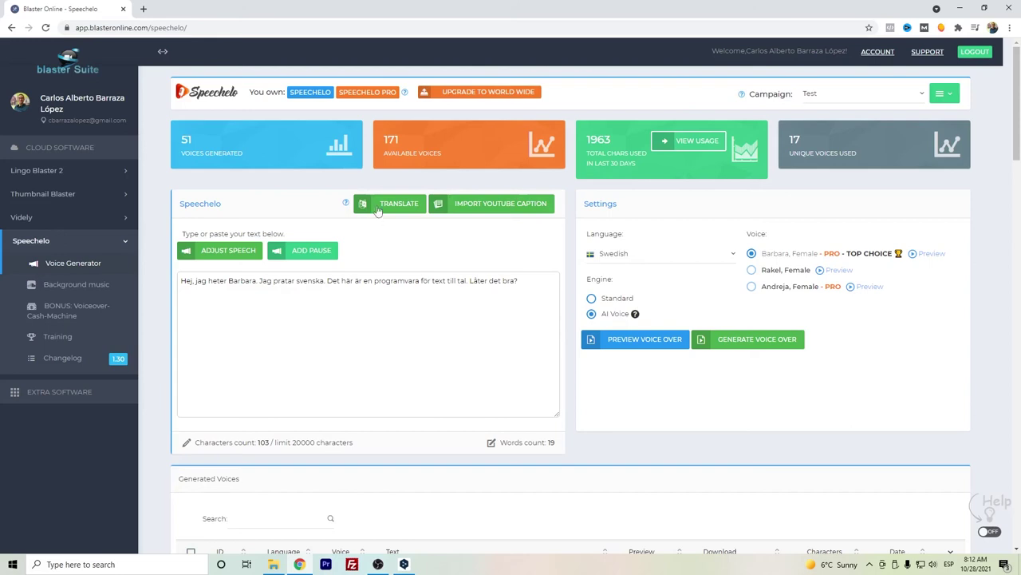
click(437, 331)
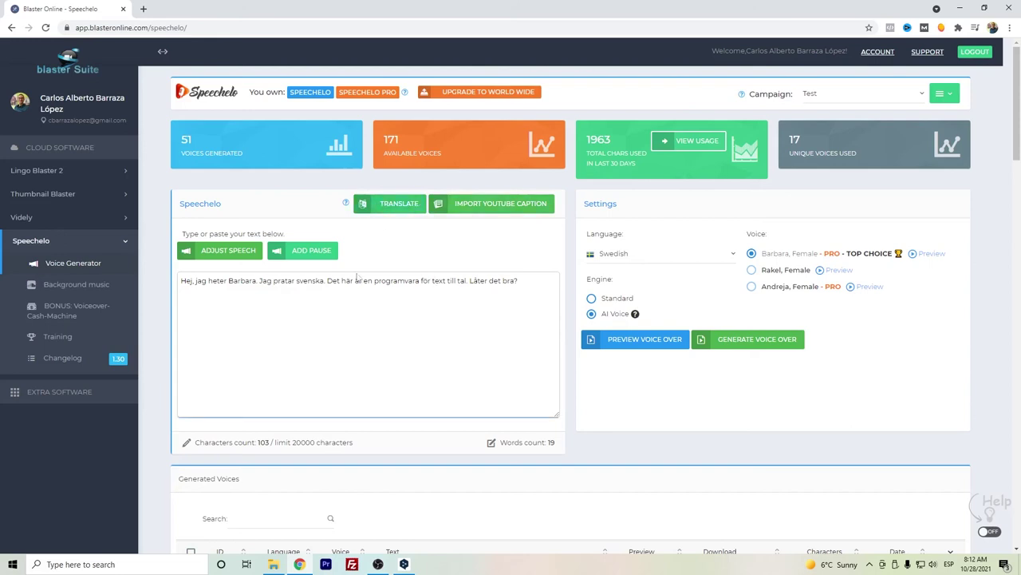
drag(273, 289, 482, 289)
click(483, 304)
click(394, 206)
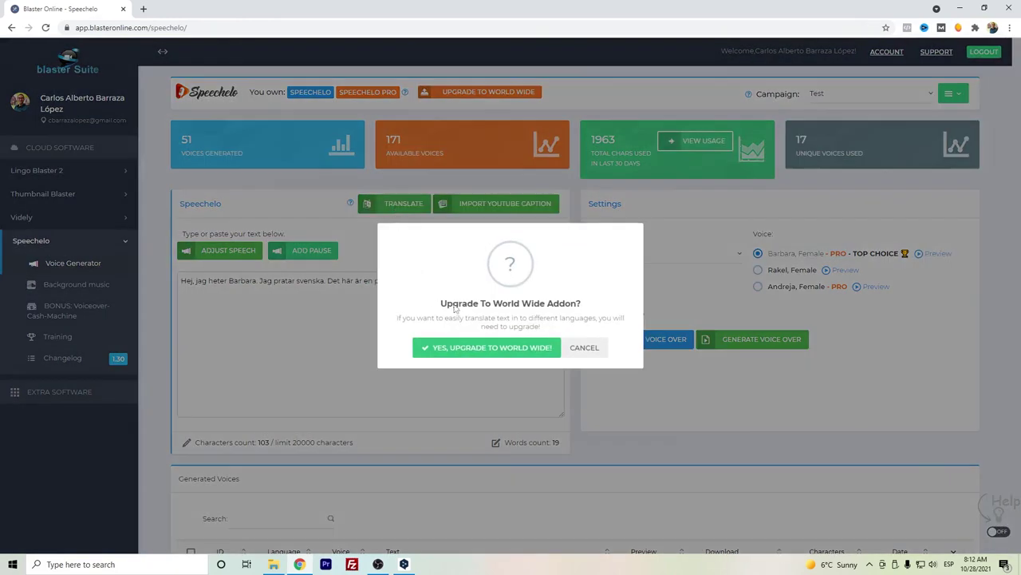
click(585, 348)
click(515, 208)
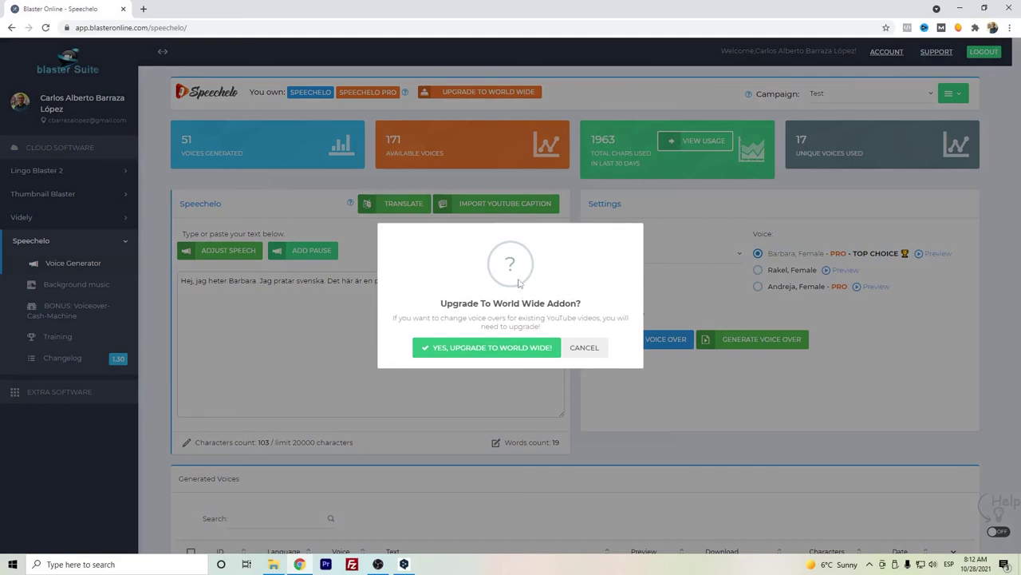
click(591, 352)
click(483, 316)
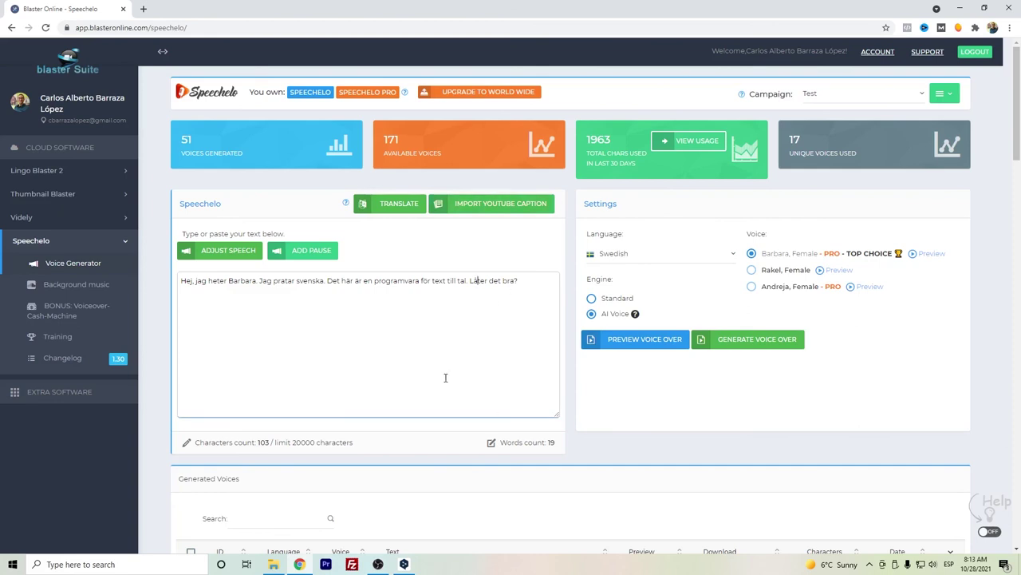
mouse_move(412, 564)
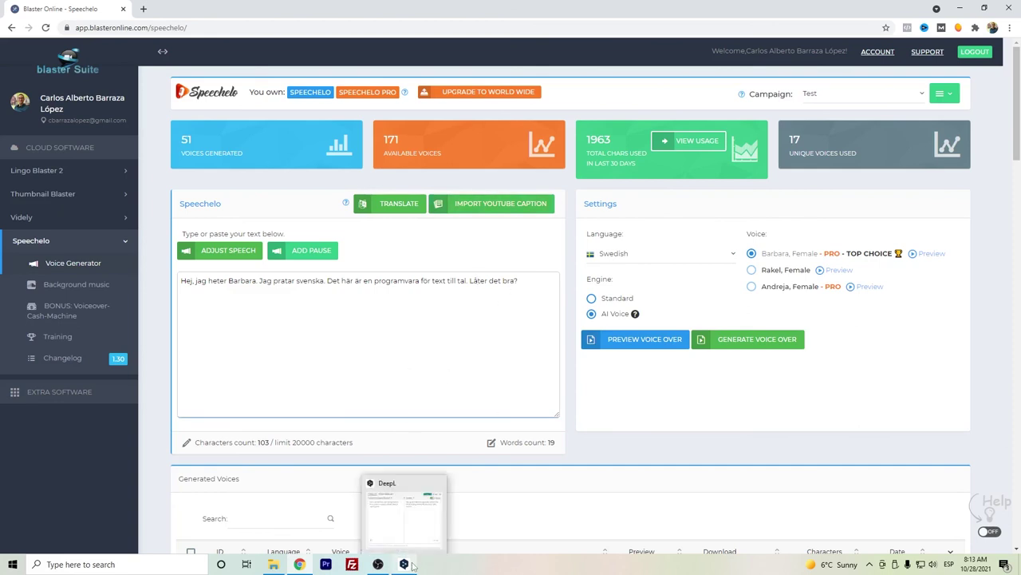